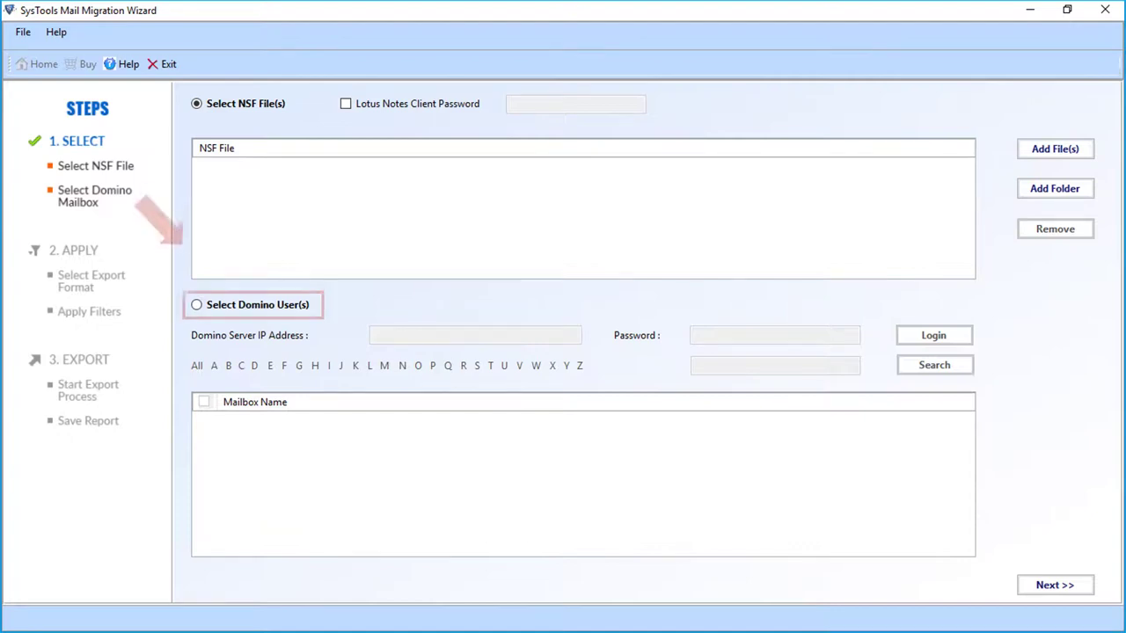
- Choose Domino users as the source with server IP address 192.168.2.12 and search the mailboxes for workmails
click(196, 305)
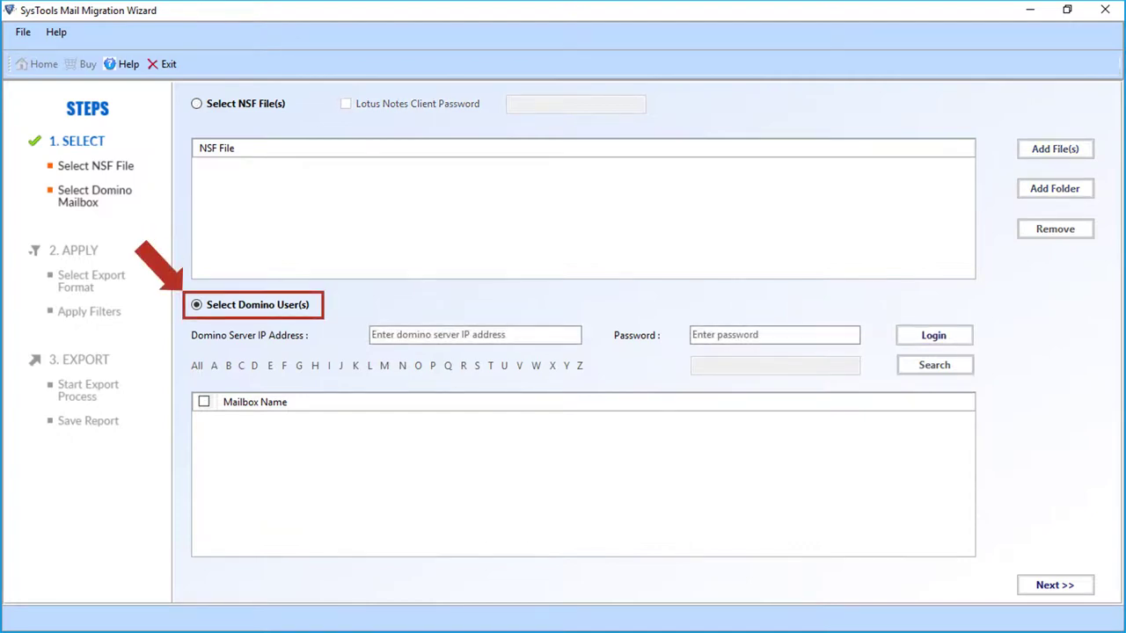
text(192.168.2.12)
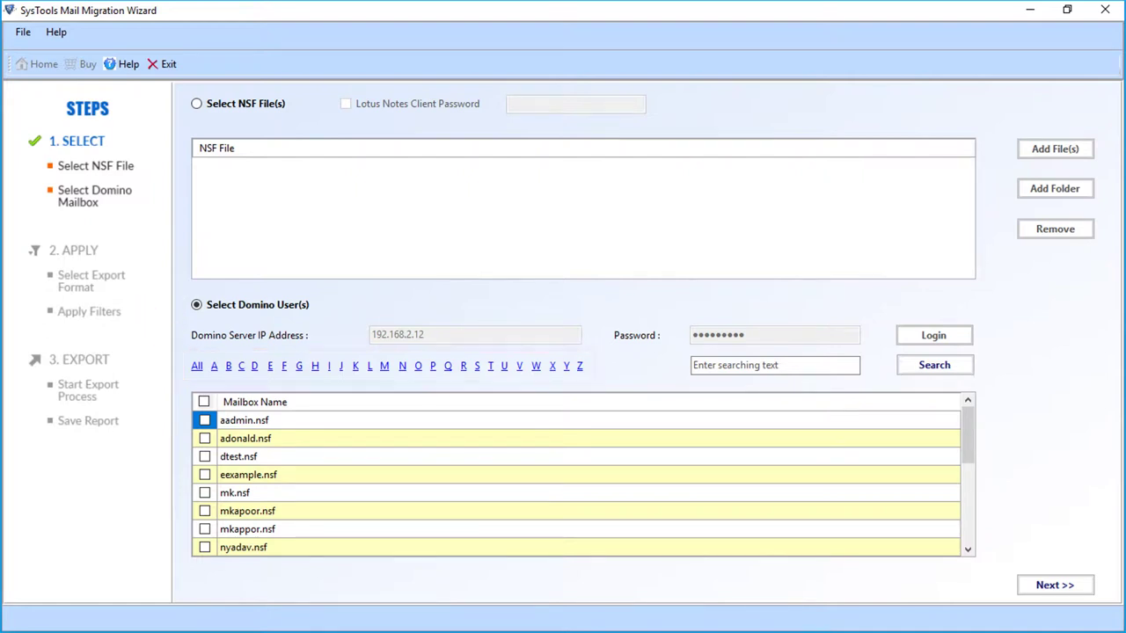
text(workmails)
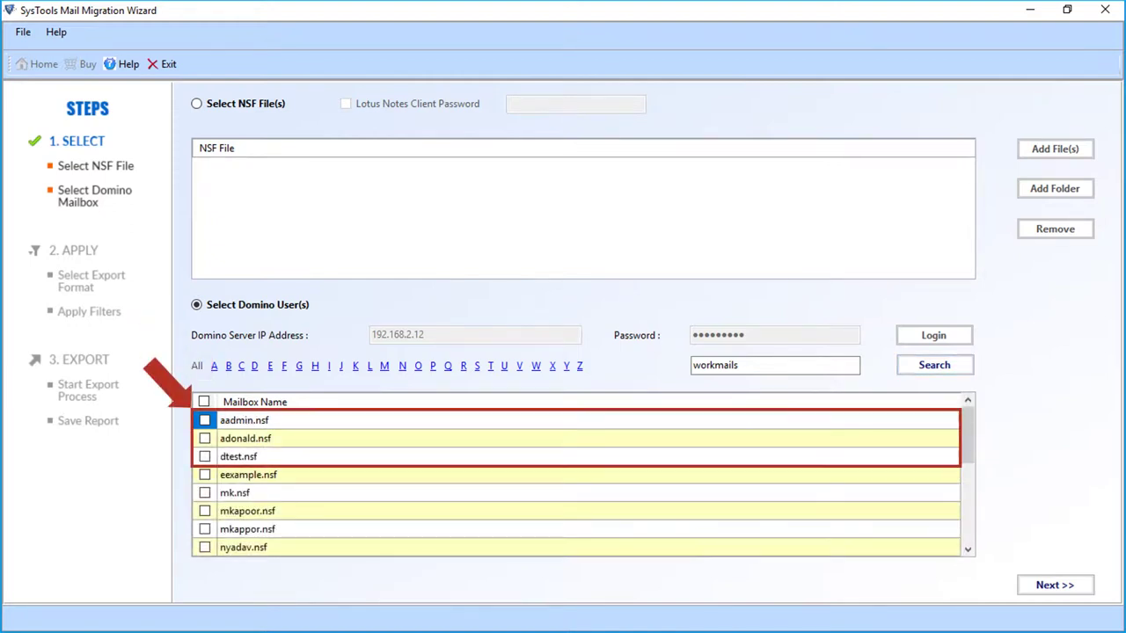
- Select the mailboxes aadmin.nsf, adonald.nsf and dtest.nsf for migration
click(204, 419)
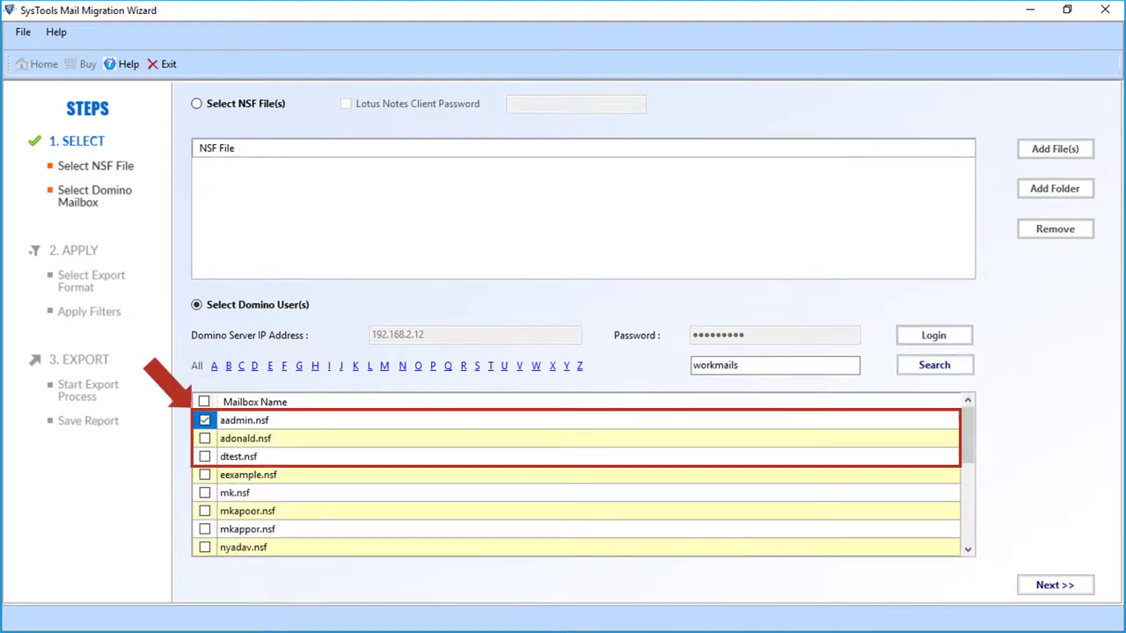
click(204, 438)
click(204, 456)
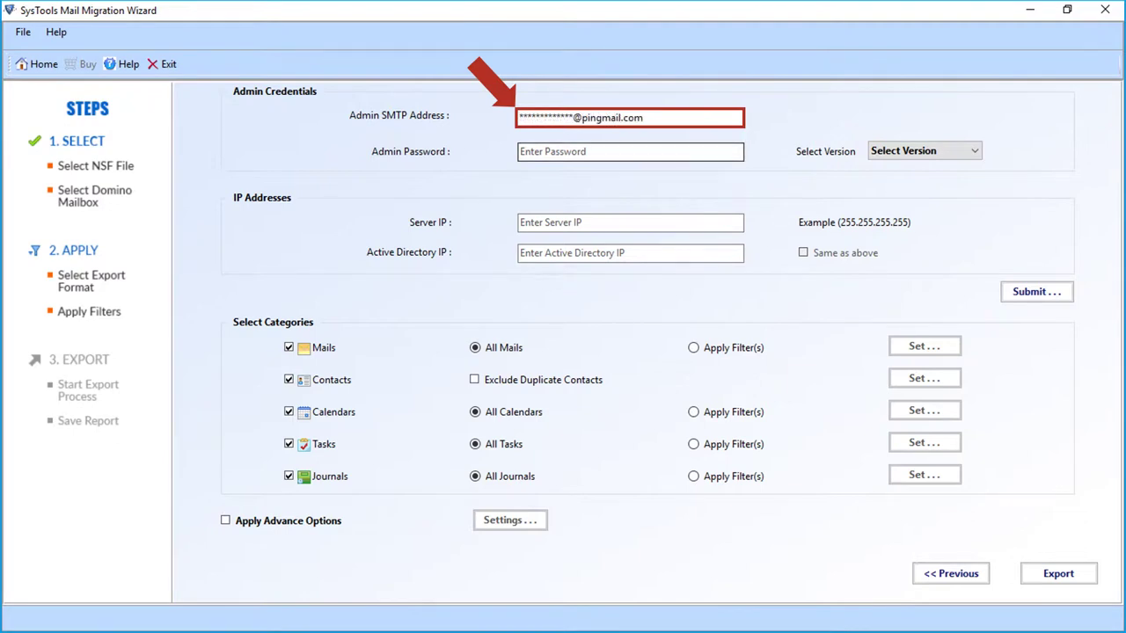
- Enter the admin password for the Exchange account and set the server version to Exchange 2013
text(*************)
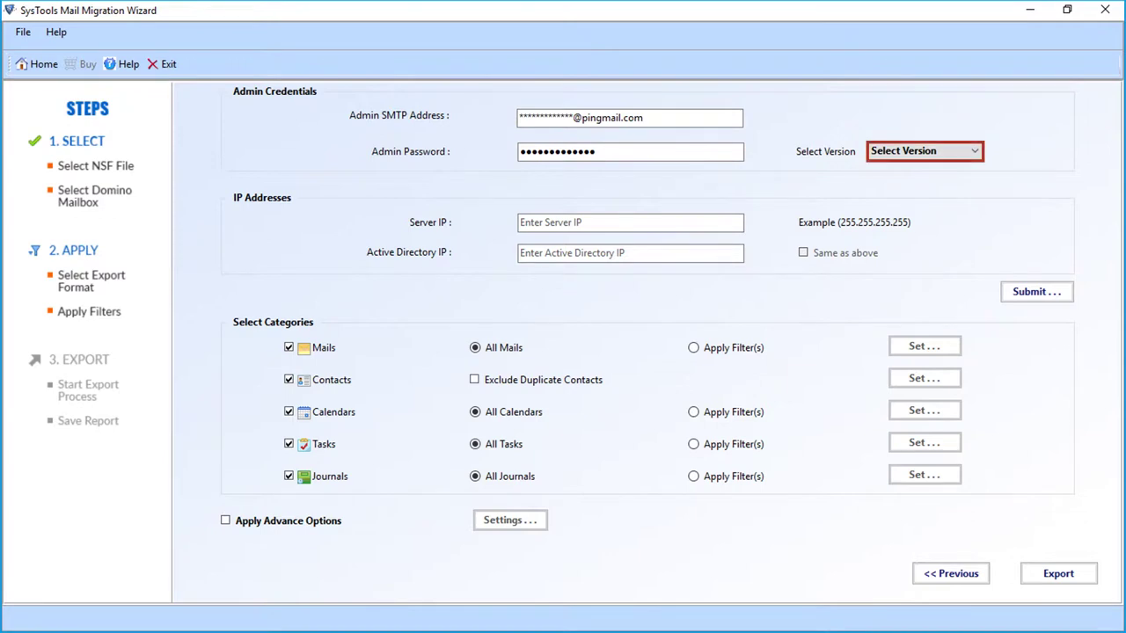
click(924, 151)
key(Down)
key(Down)
key(Down)
key(Return)
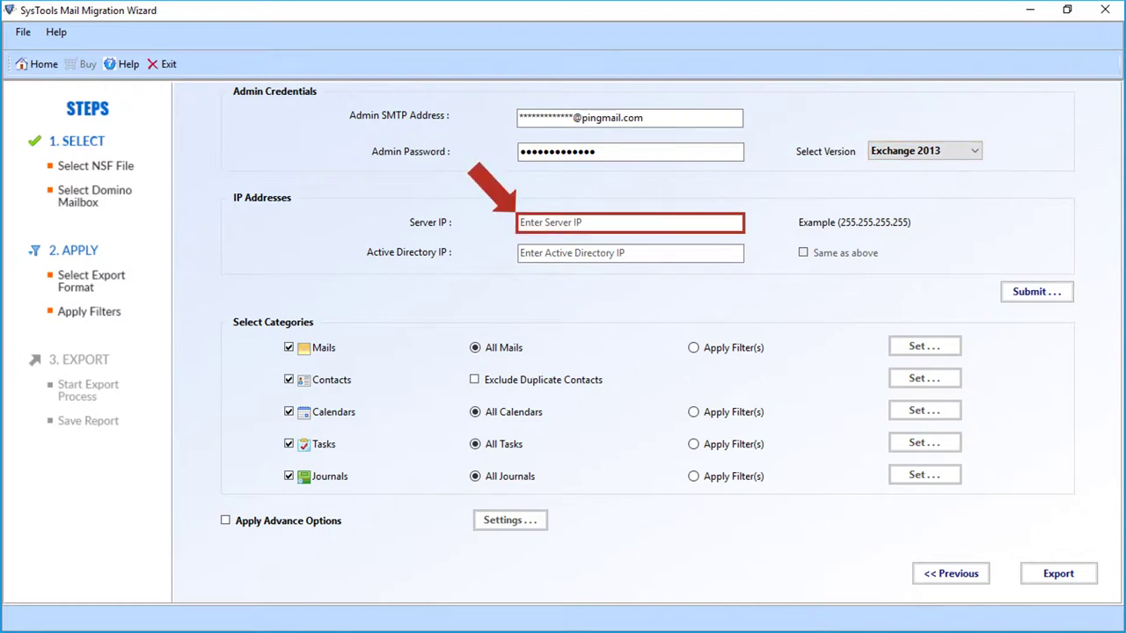
- Set both the Server IP and the Active Directory IP to 192.168.2.183, marking the second as same as above
text(192.168.2.183)
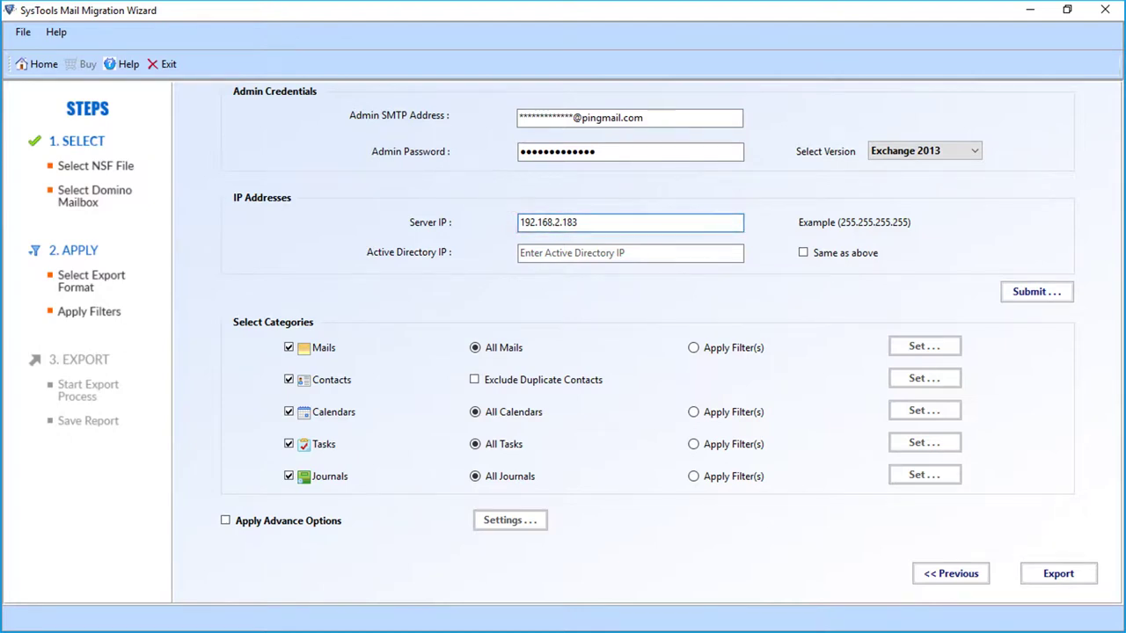
text(192.168.2.183)
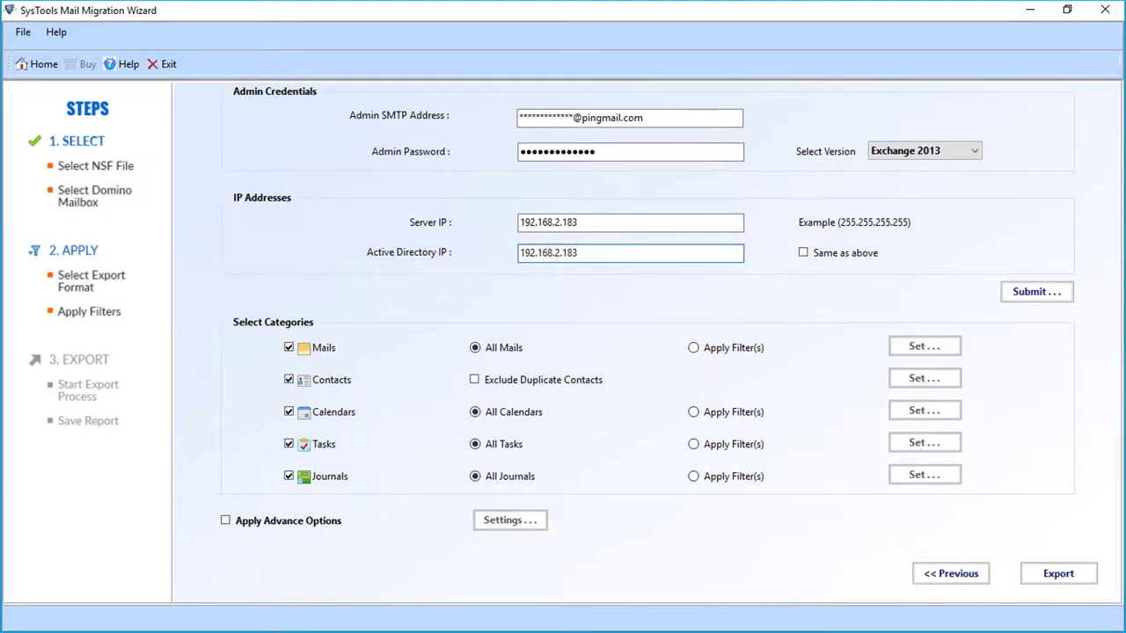
click(803, 253)
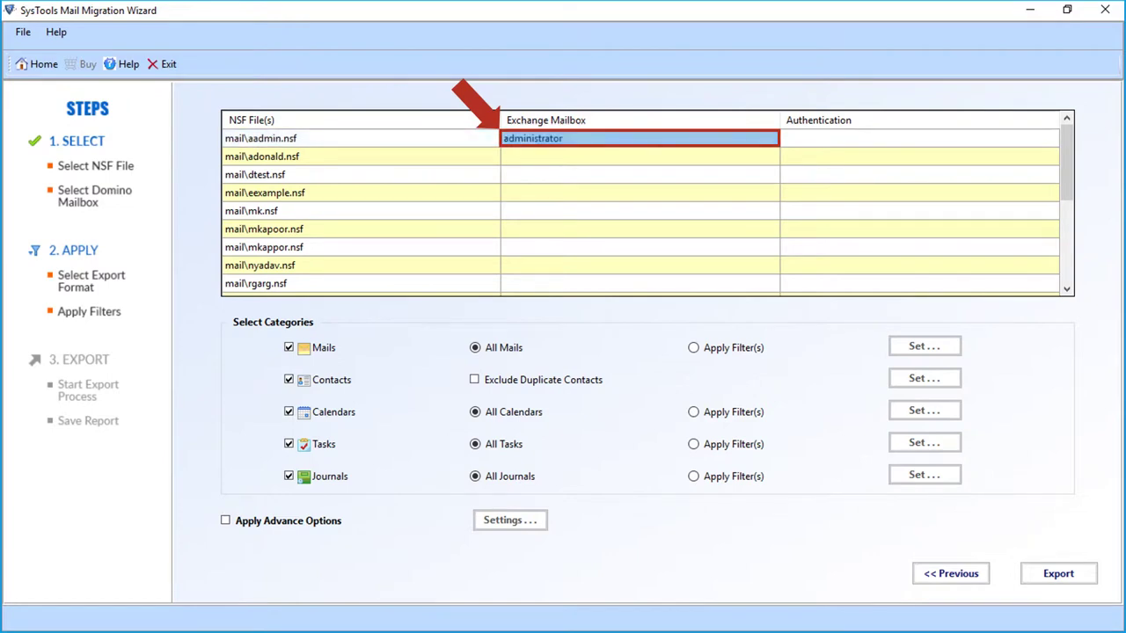
- Map aadmin.nsf to the administrator Exchange mailbox and turn on Include Date in the mail date filters
key(Return)
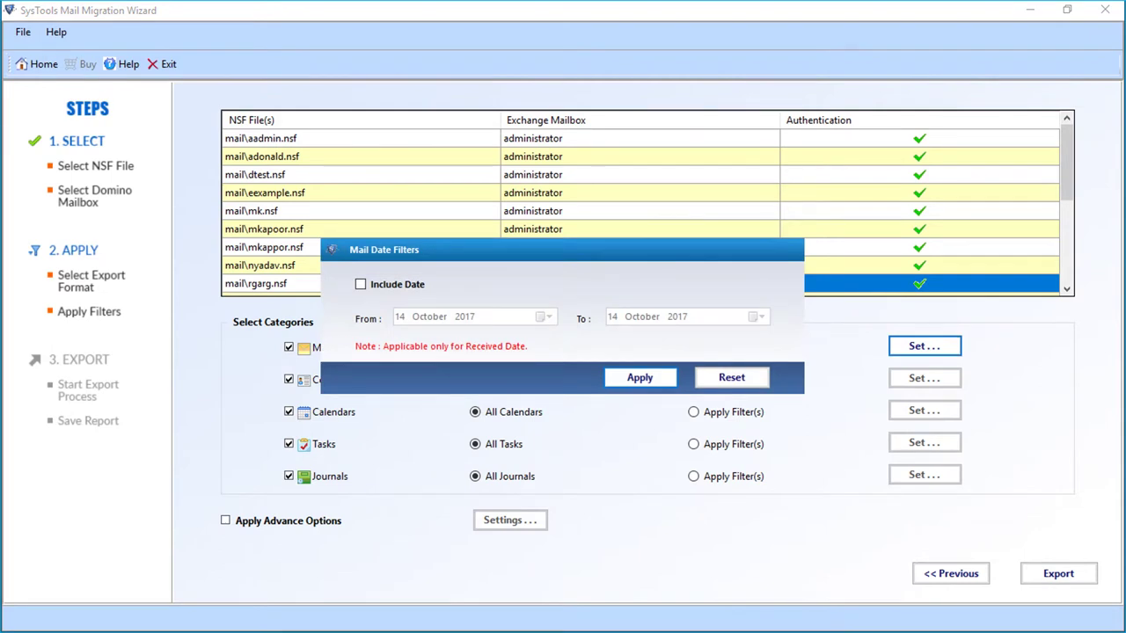
click(361, 284)
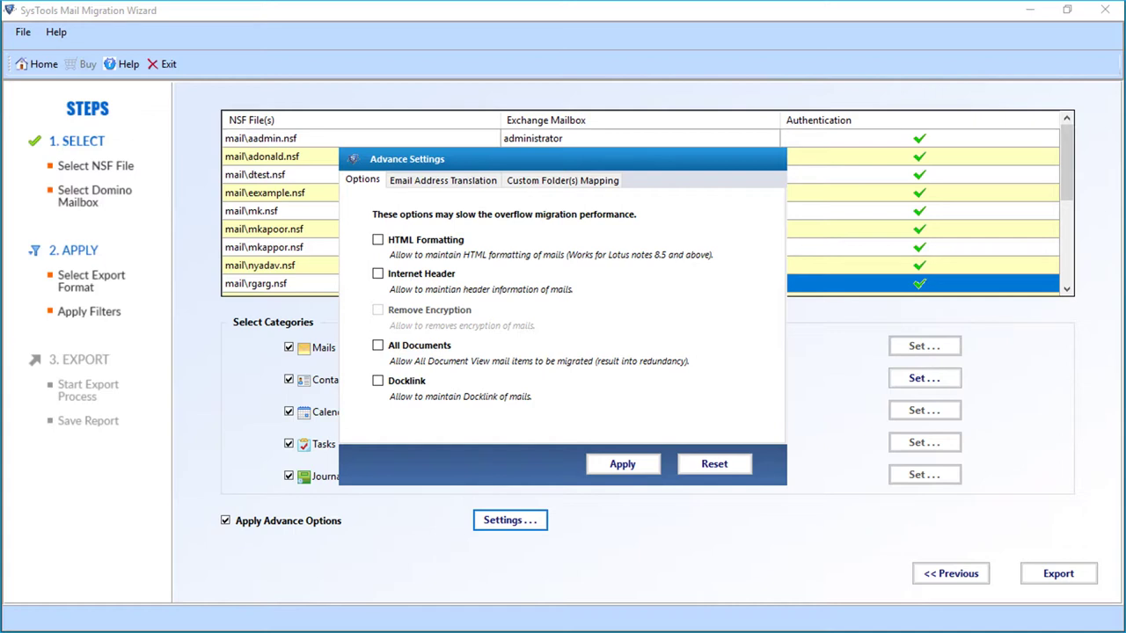
- Enable HTML Formatting, Internet Header, All Documents and Docklink in the advance settings options
click(377, 239)
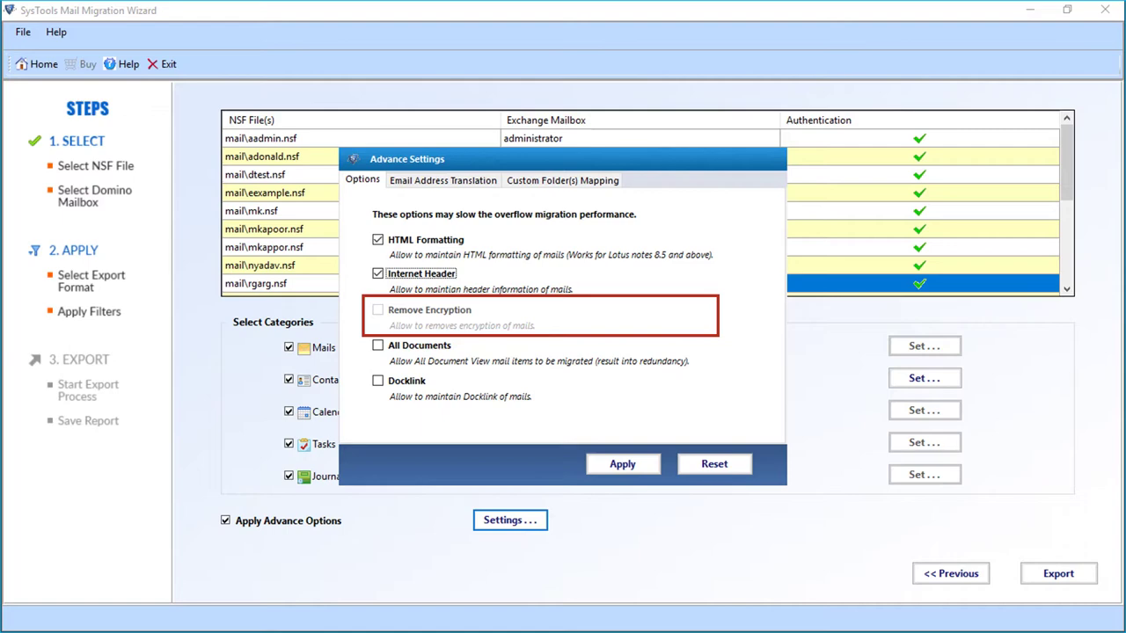
click(377, 345)
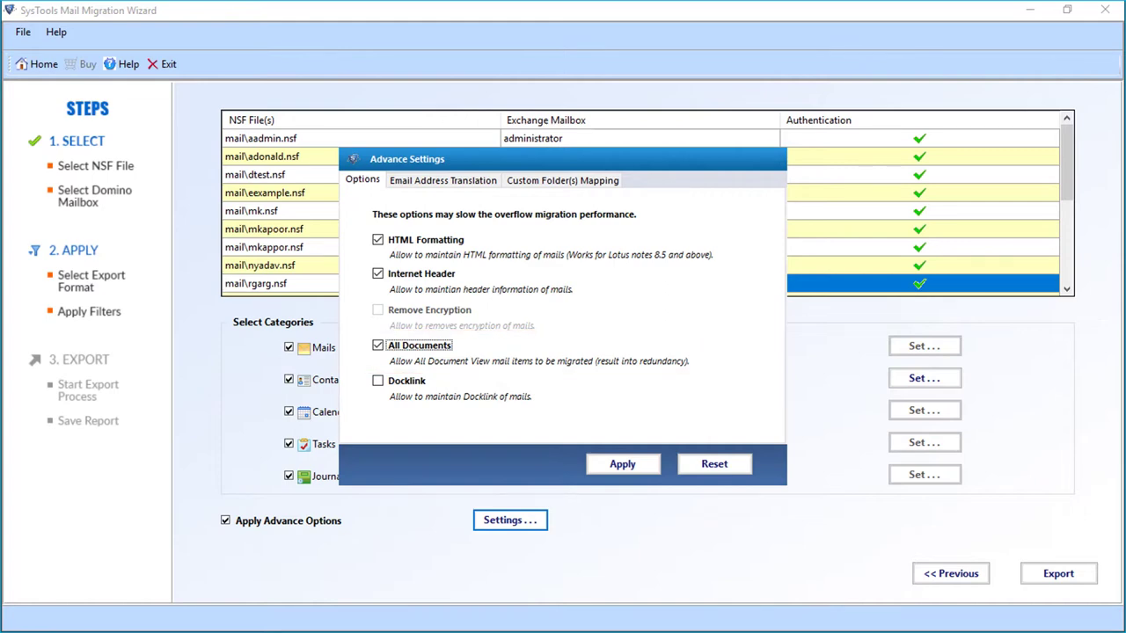
click(377, 381)
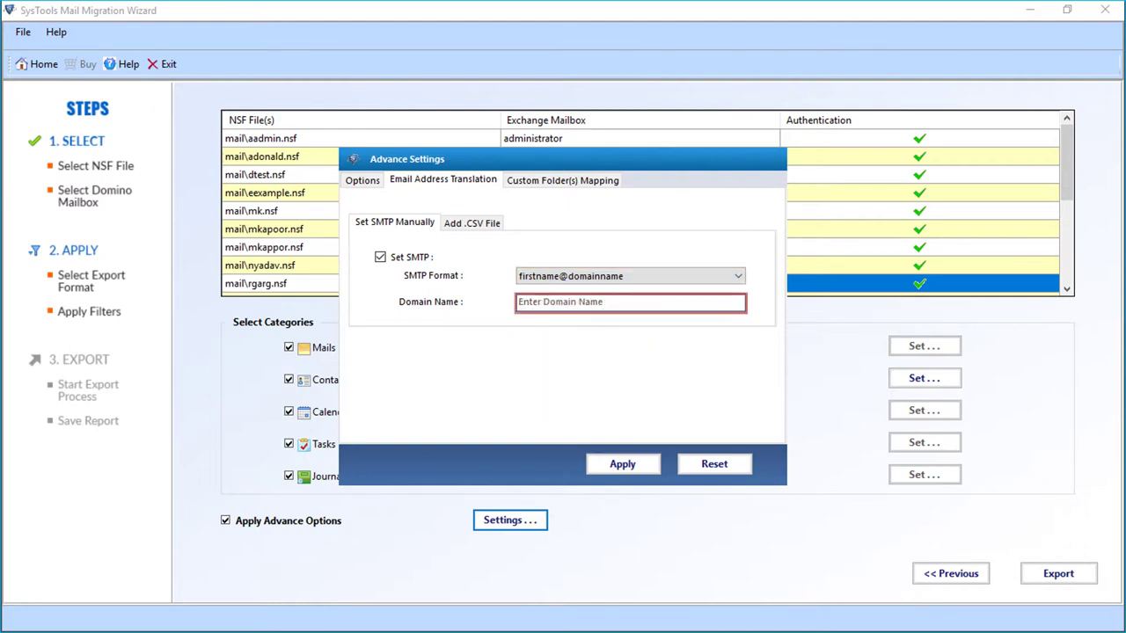
- Set the SMTP domain name to systoolsgroup for address translation and map the Inbox folder to posteingang
text(systoolsgroup)
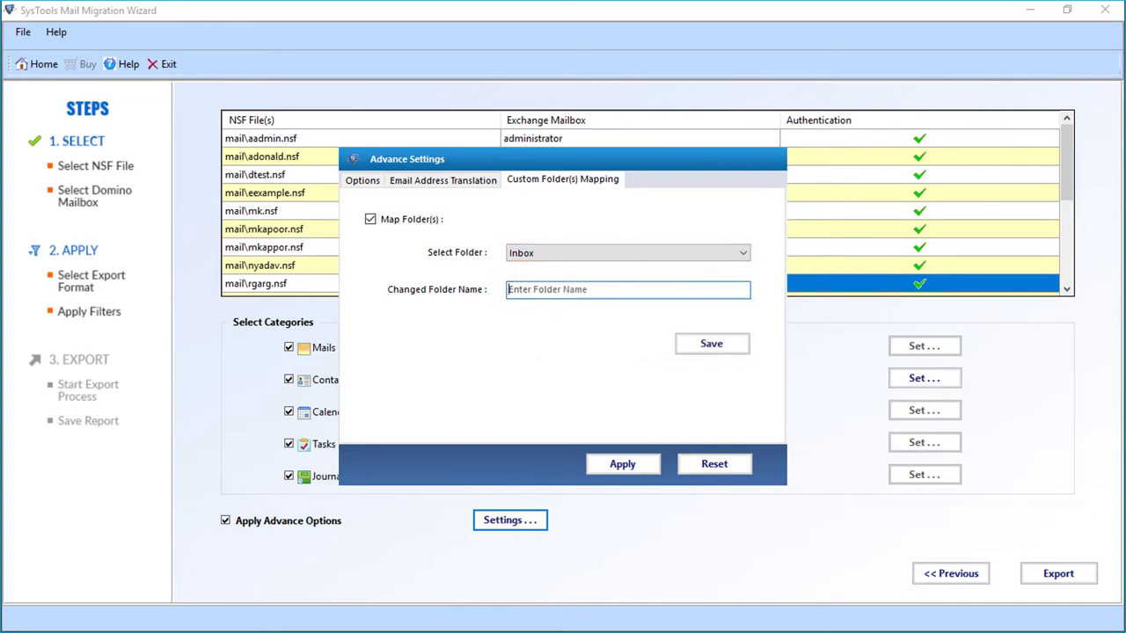
text(posteingang)
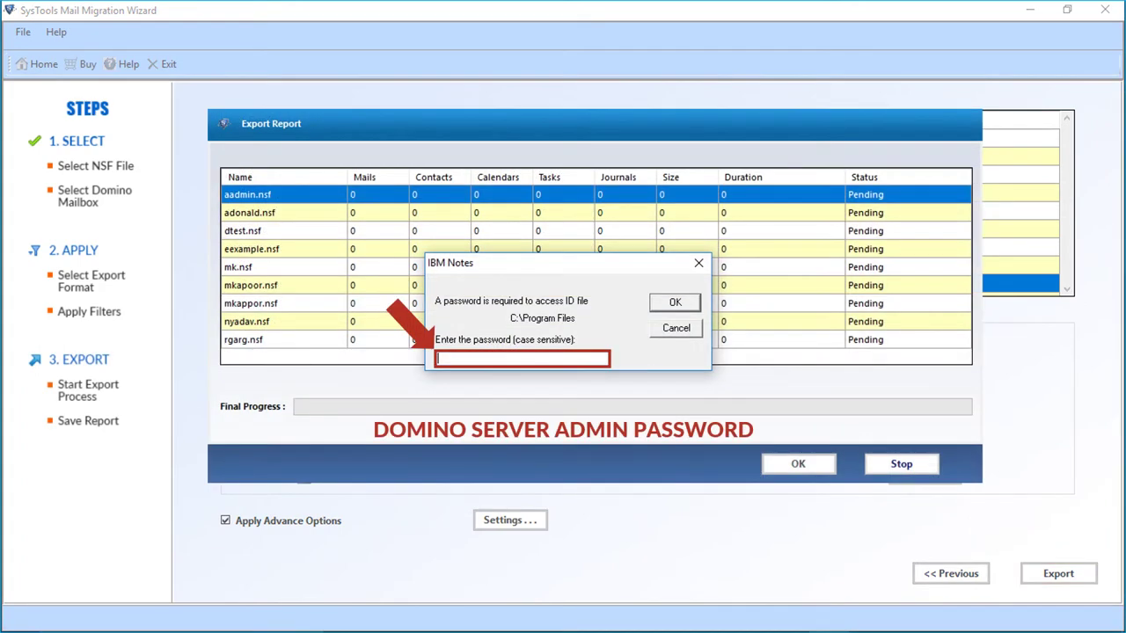
- Enter the Domino server admin password to run the export and save its CSV report as Export Report
key(ctrl+v)
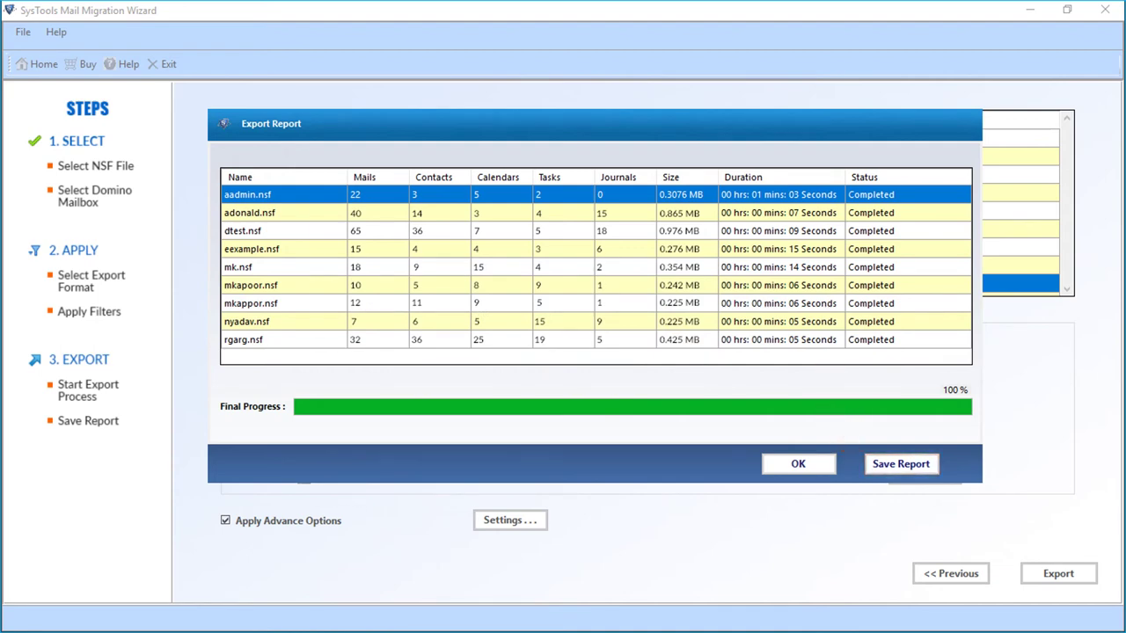
text(Export Report)
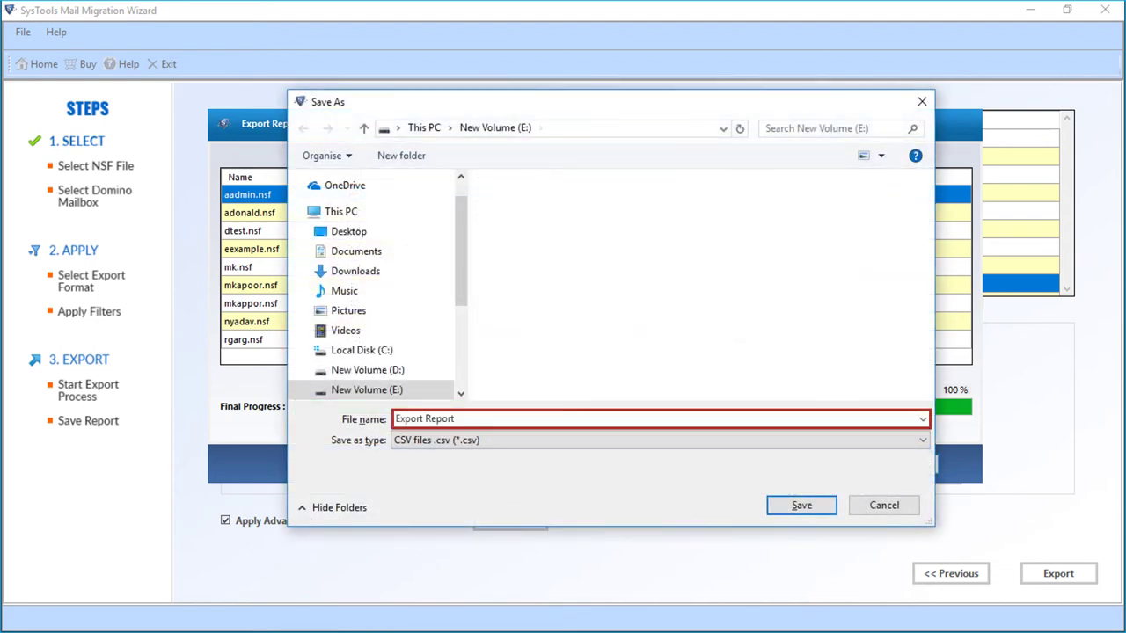